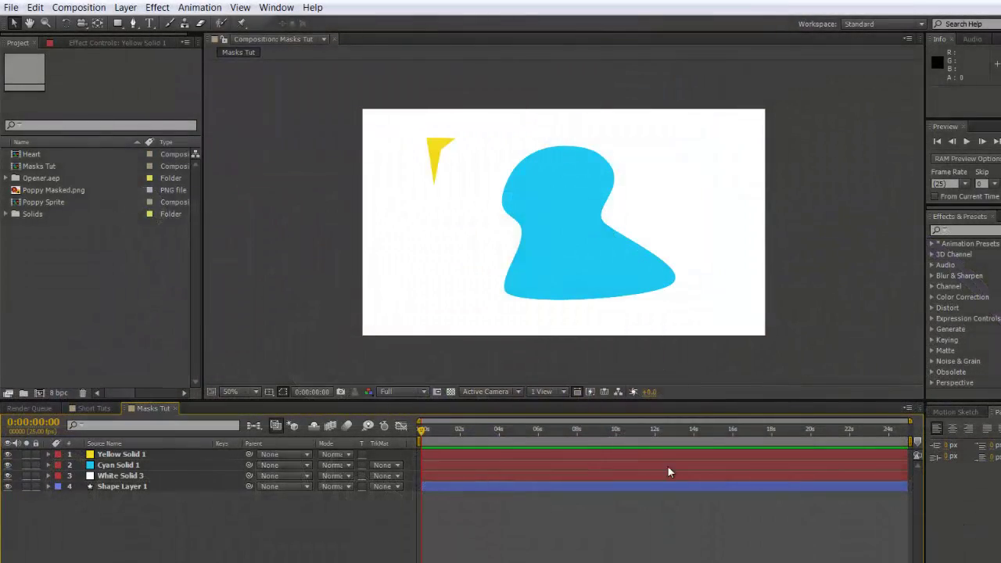
Select Cyan Solid 1 so its seven-vertex mask path shows in the Composition panel
left_click(125, 7)
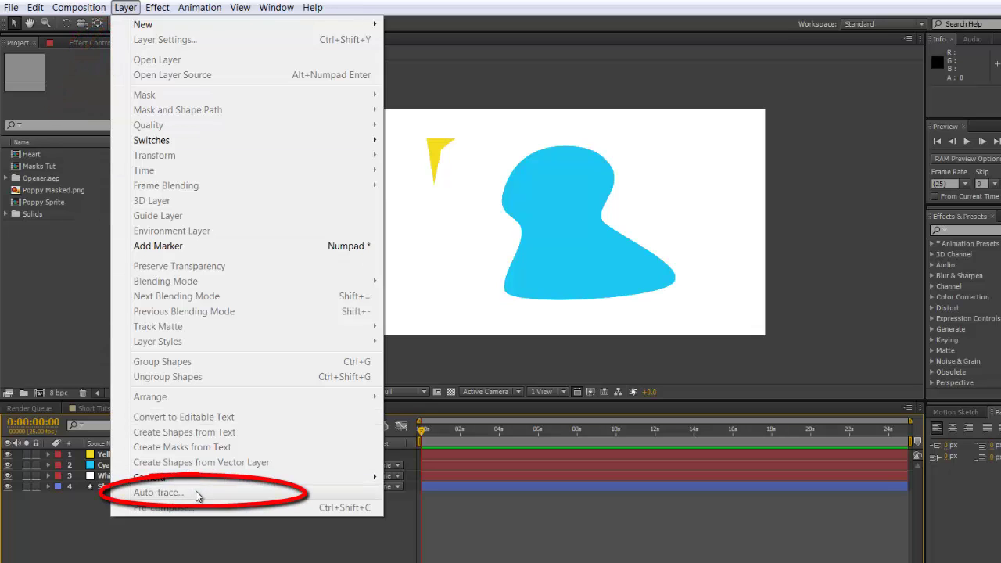
left_click(240, 545)
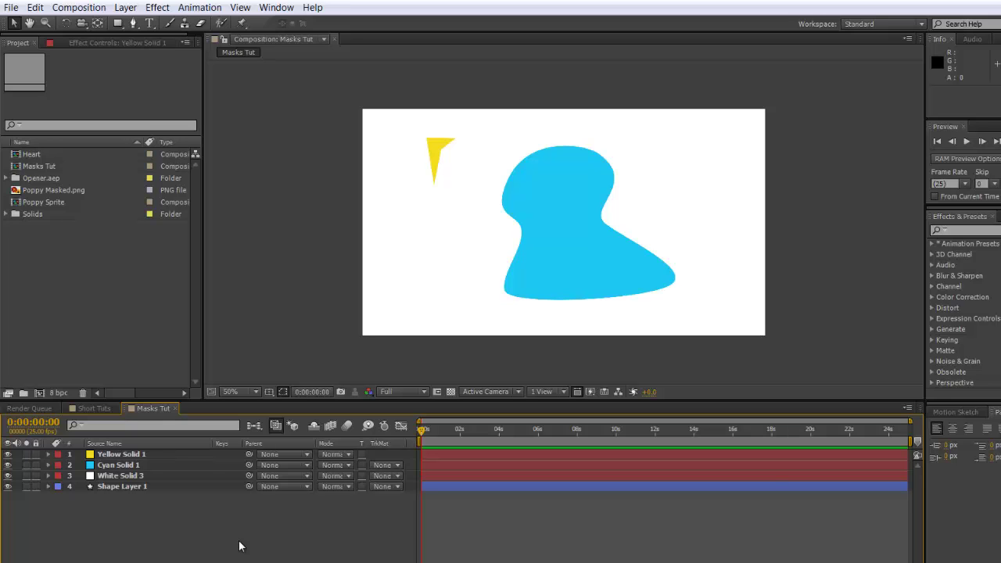
left_click(159, 453)
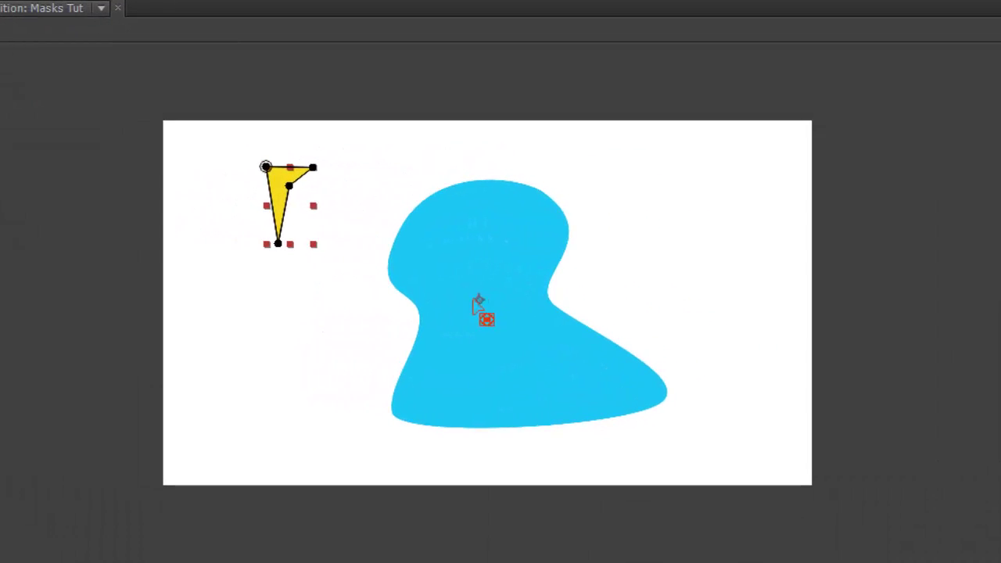
left_click(277, 244)
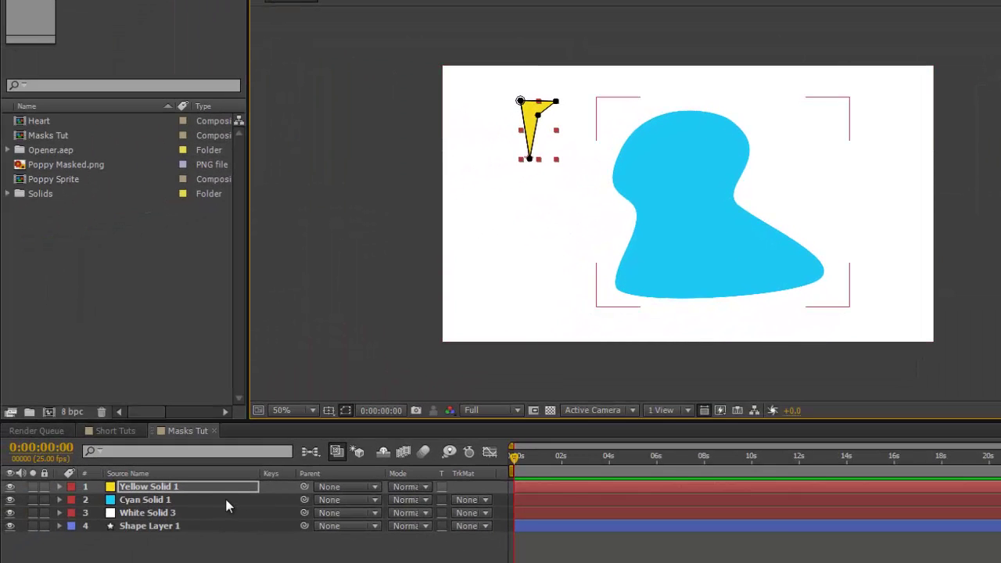
left_click(227, 506)
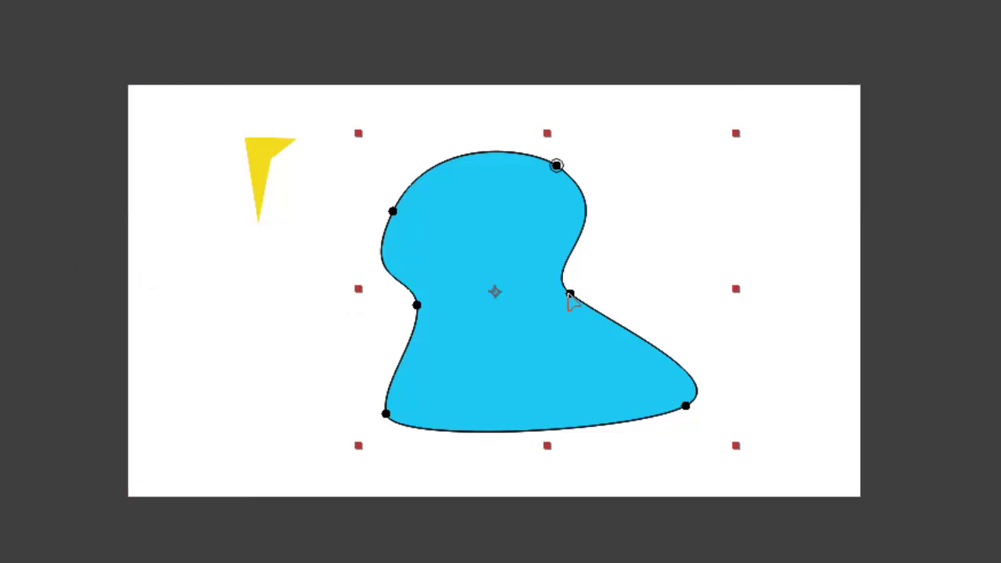
Use Set First Vertex on the cyan mask's inner right notch vertex
left_click(570, 295)
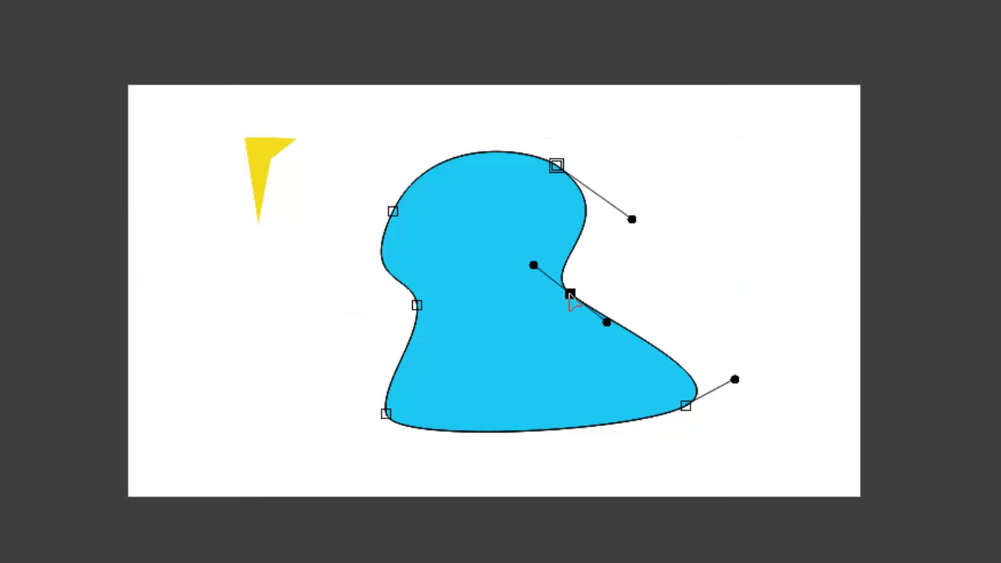
right_click(572, 303)
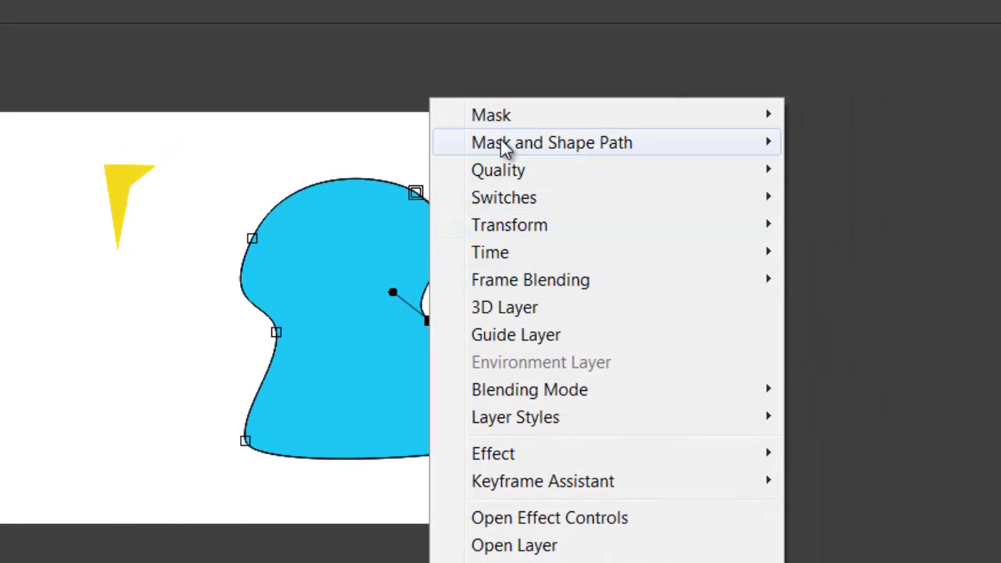
mouse_move(501, 140)
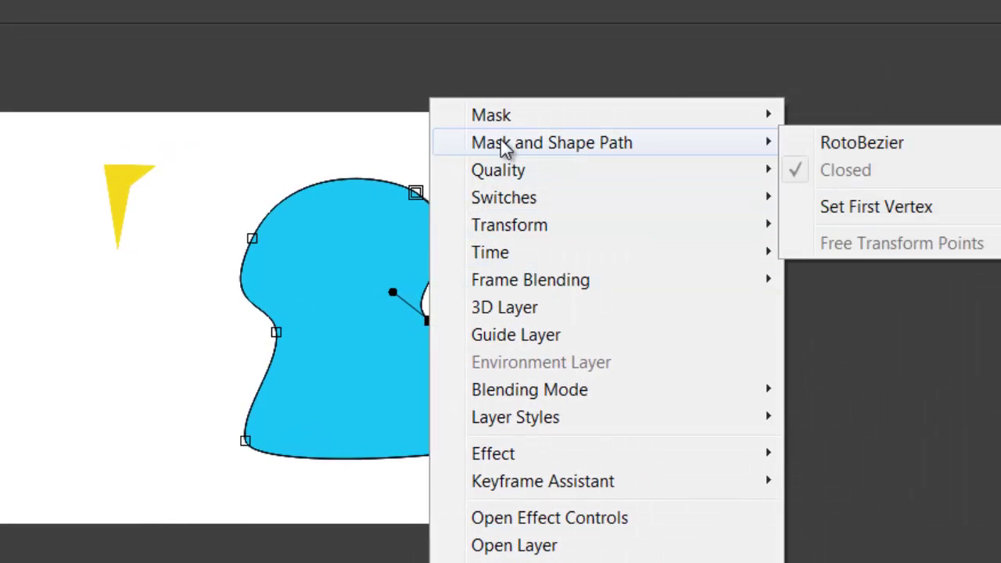
left_click(890, 221)
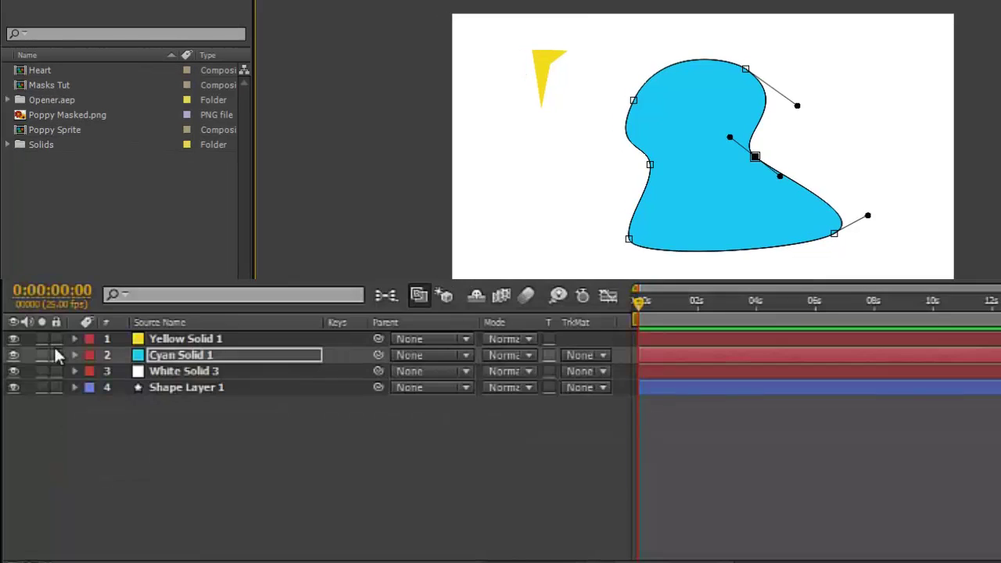
Expand Cyan Solid 1 > Masks > Mask 1 and copy its Mask Path with Ctrl+C
left_click(74, 356)
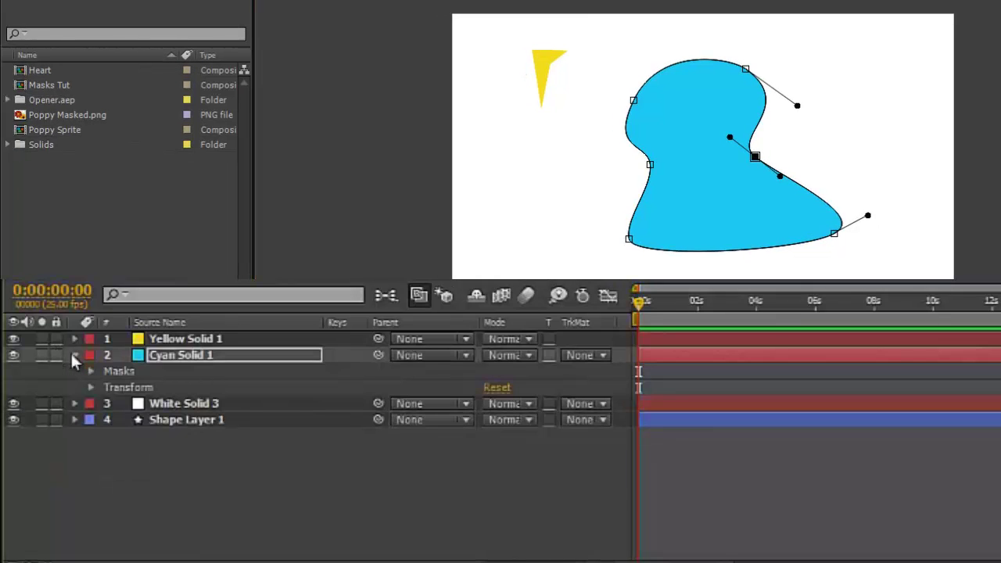
left_click(91, 372)
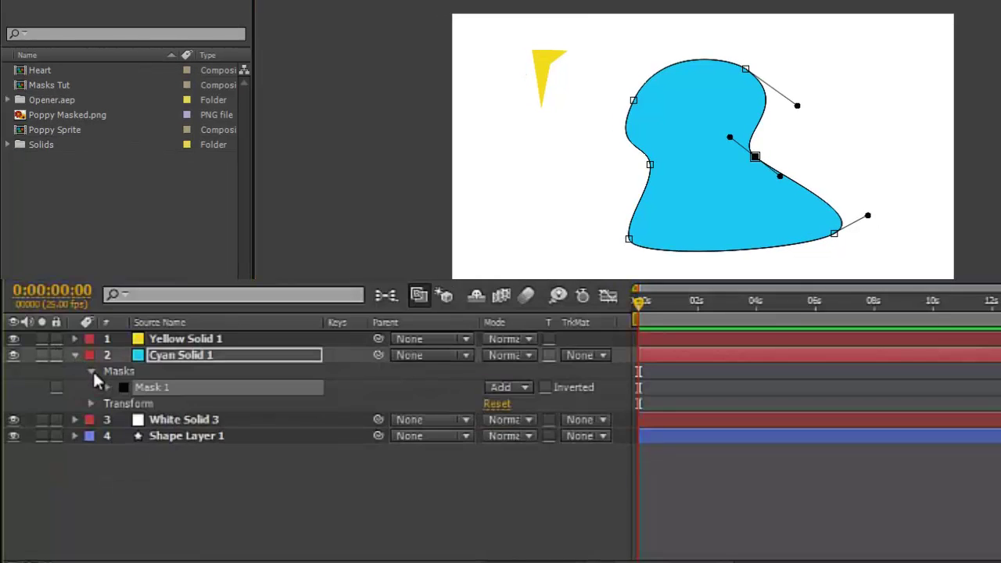
left_click(106, 386)
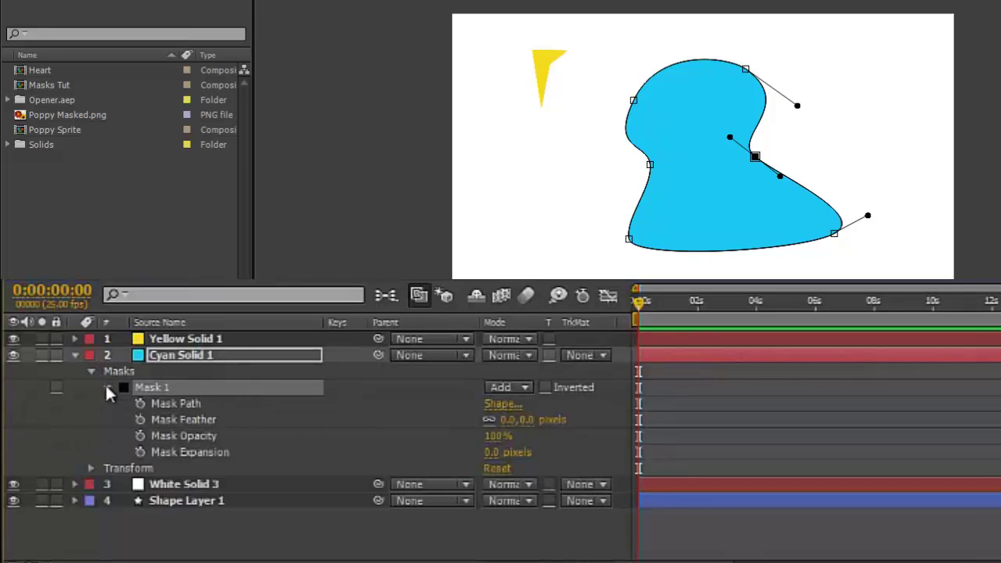
left_click(169, 403)
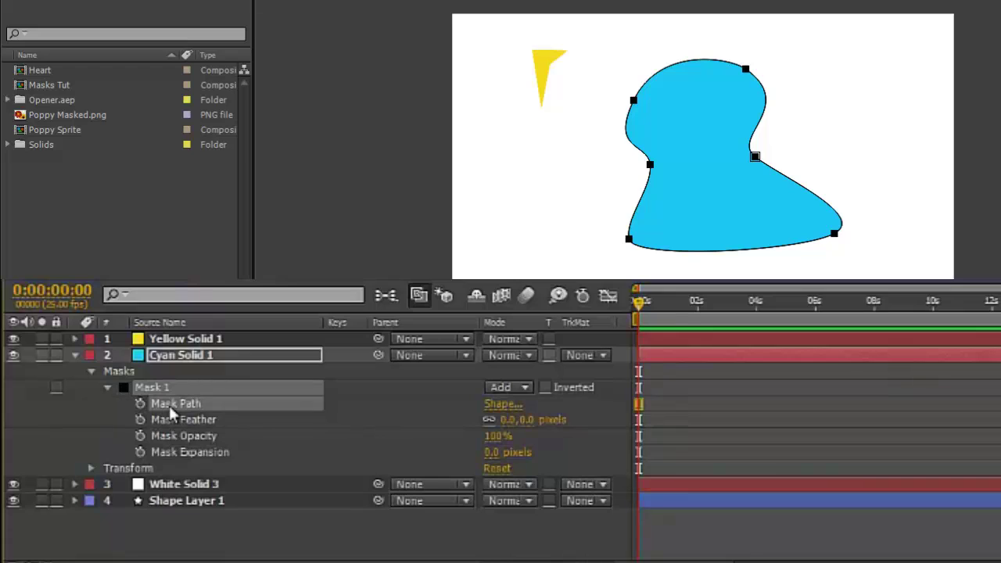
key("ctrl+c")
Paste the copied mask path into Yellow Solid 1's Position keyframes and scrub to preview the motion
left_click(169, 339)
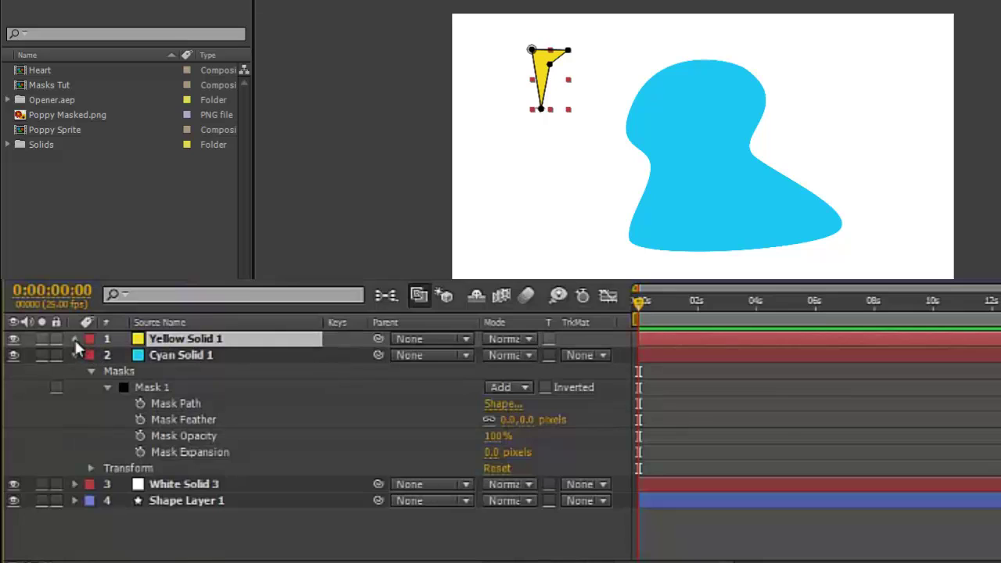
left_click(75, 339)
left_click(92, 371)
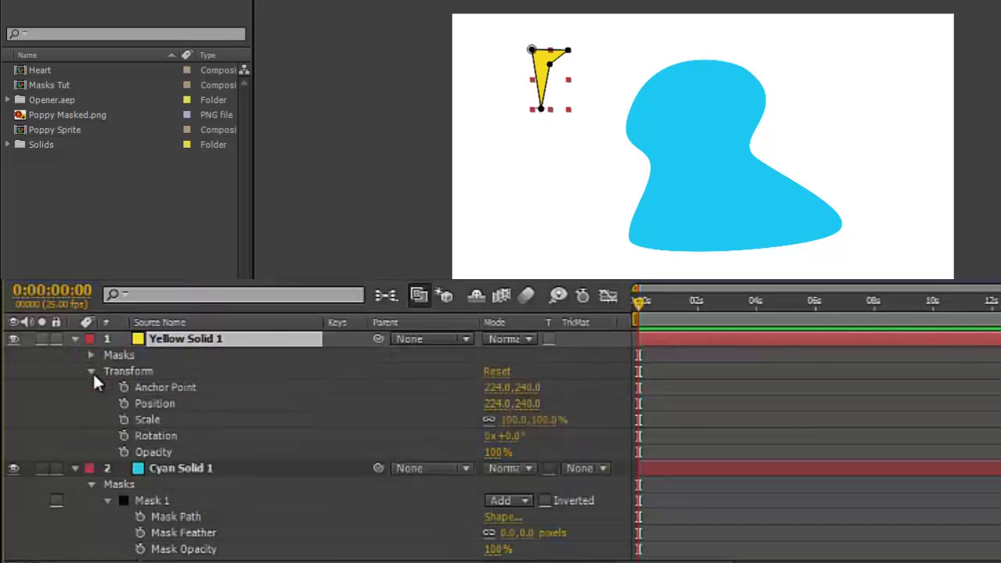
left_click(122, 405)
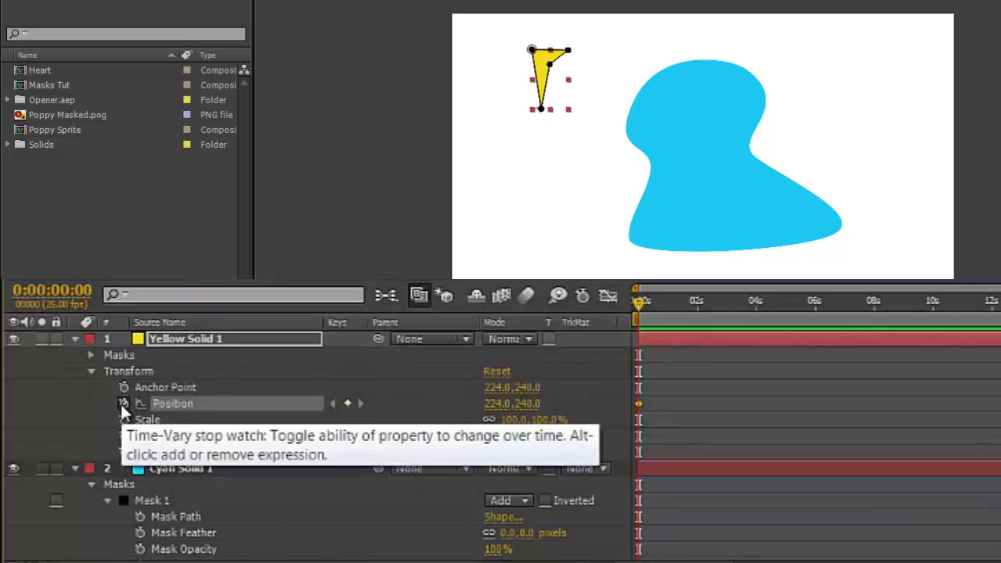
key("ctrl+v")
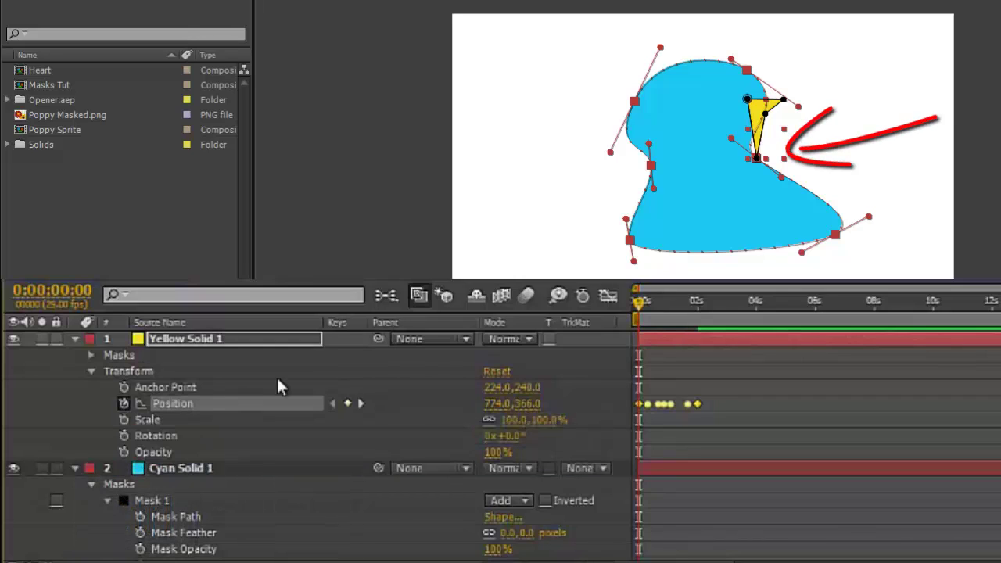
left_click_drag(642, 302, 701, 306)
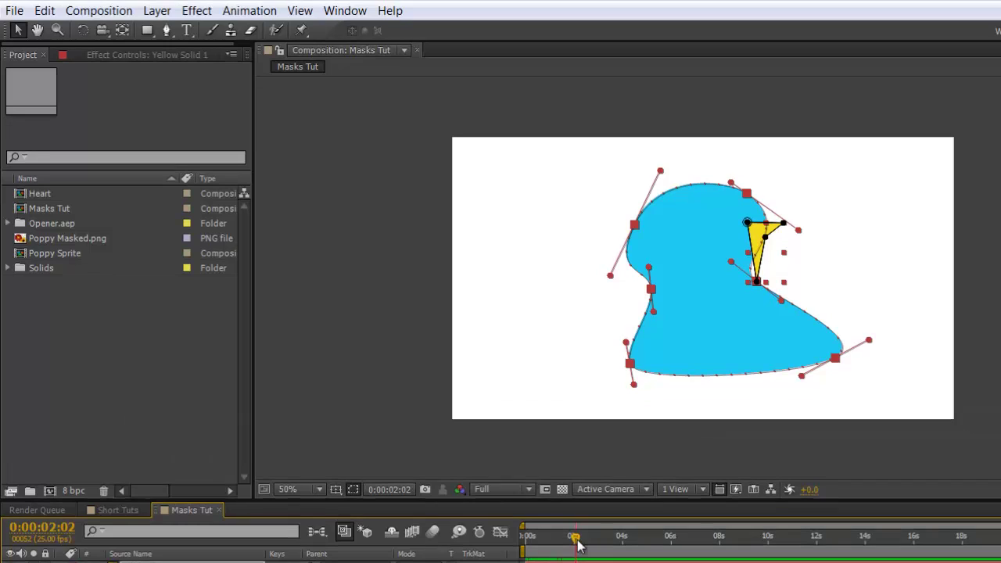
Set Yellow Solid 1's Auto-Orient option to Orient Along Path
left_click(166, 12)
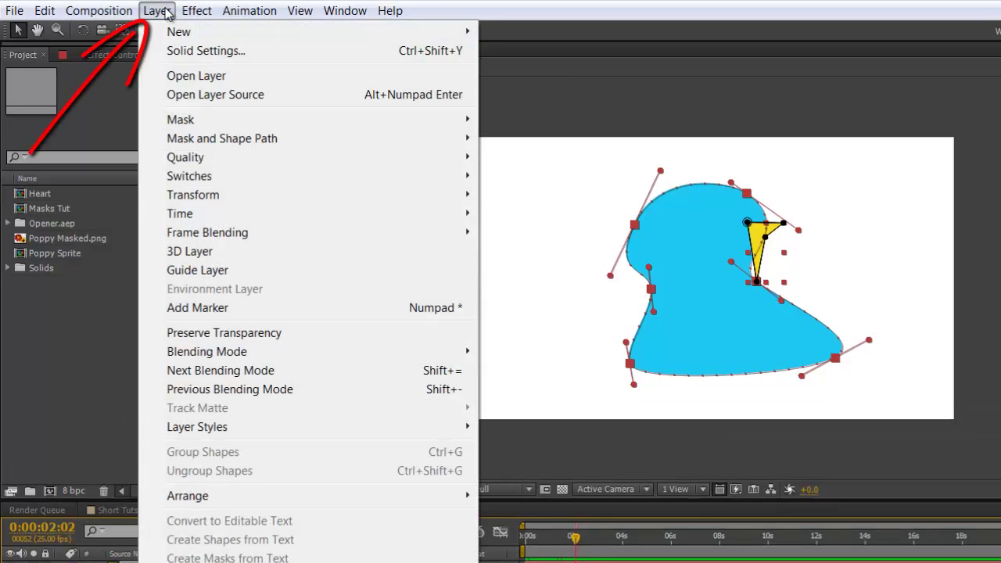
mouse_move(207, 197)
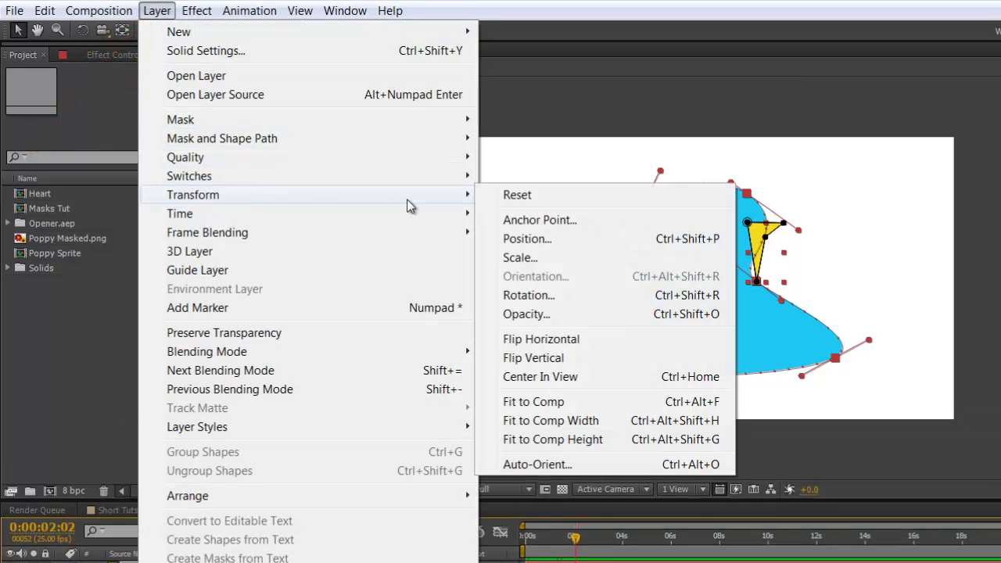
left_click(557, 468)
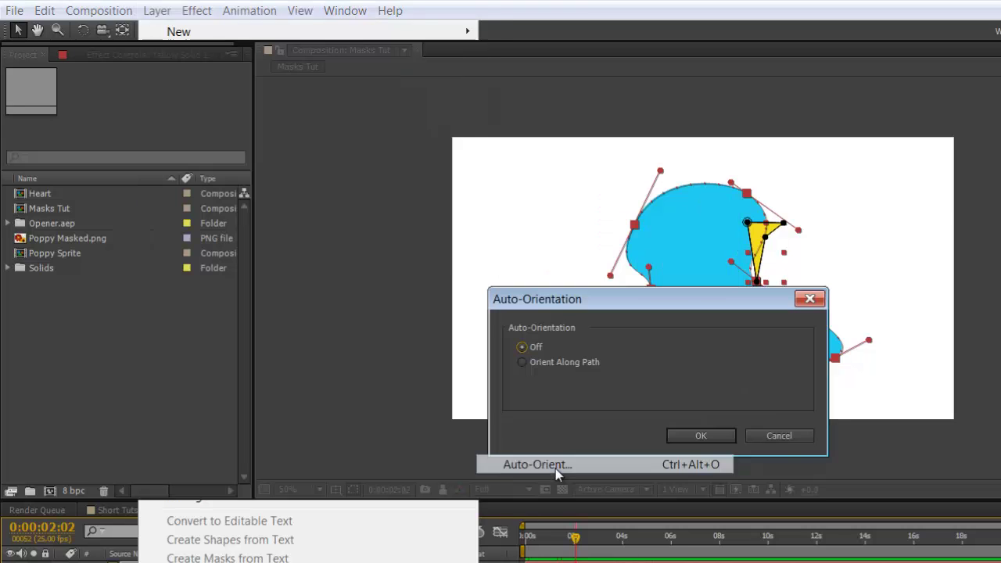
left_click(523, 363)
left_click(719, 435)
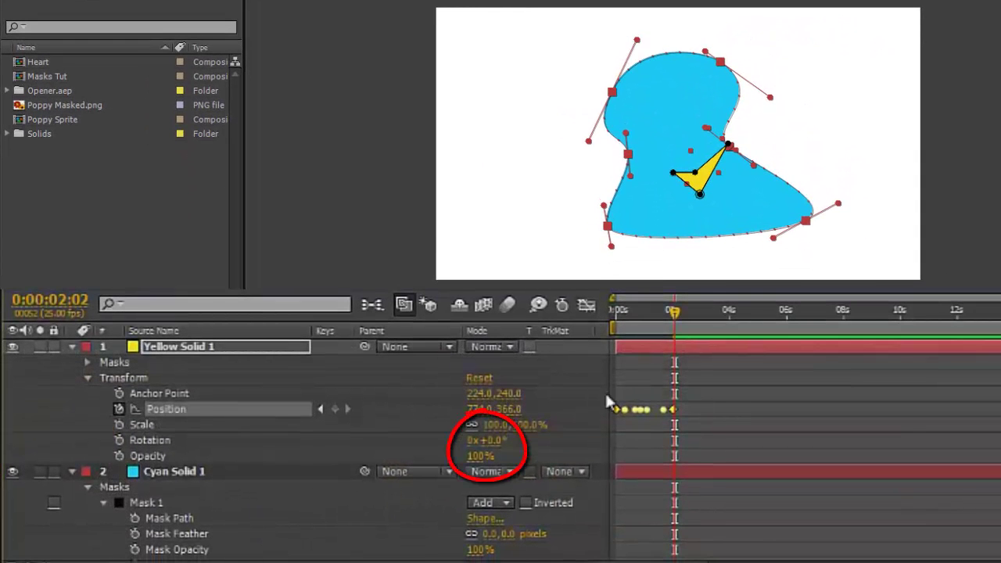
Set the yellow solid's Rotation to 0x+189.0° and move the playhead back toward the start
left_click_drag(489, 440, 648, 424)
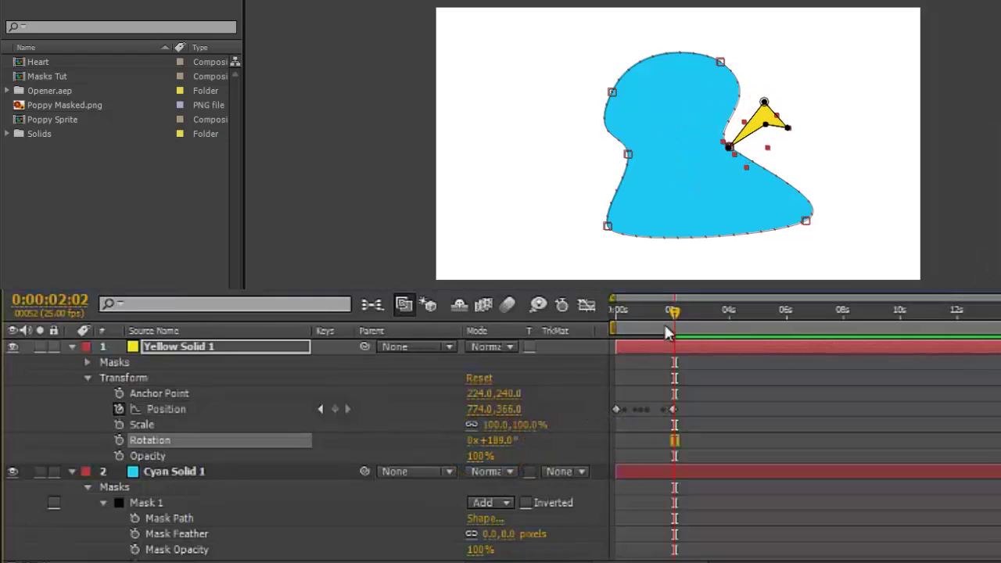
left_click_drag(678, 315, 615, 330)
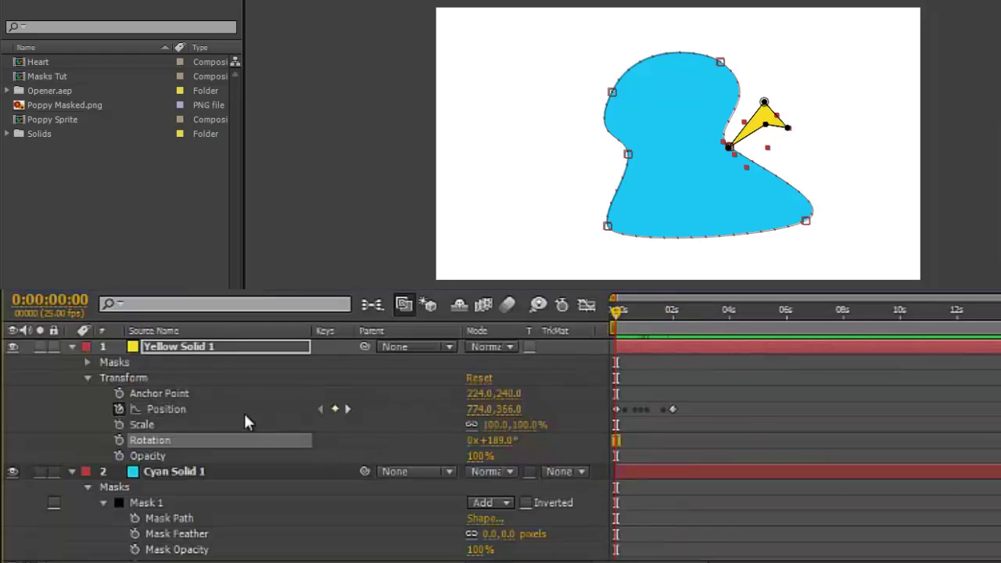
Shift all Position keyframes later and Alt-scale them to span roughly 3 s to 8.5 s
left_click(165, 409)
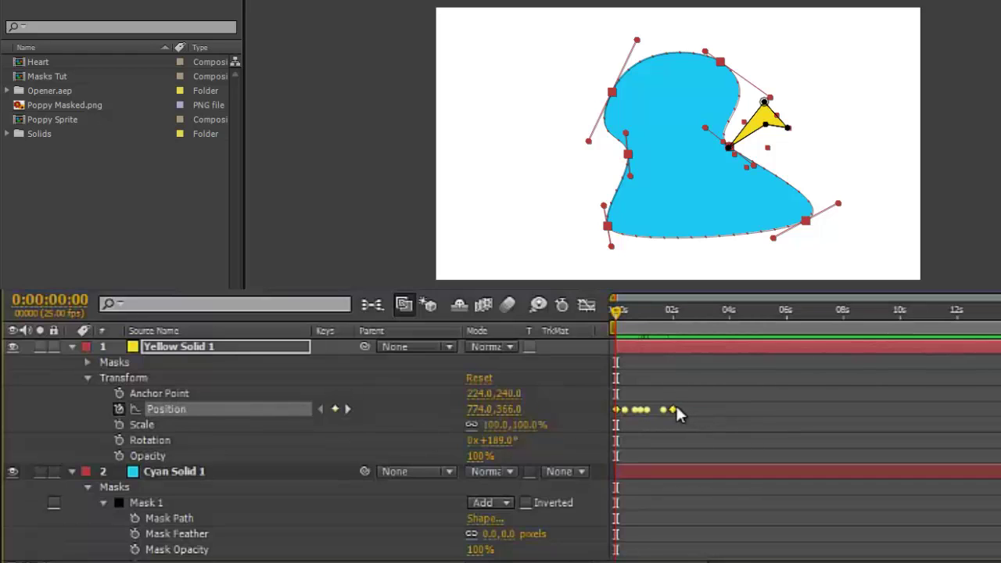
left_click_drag(675, 409, 720, 409)
key("alt")
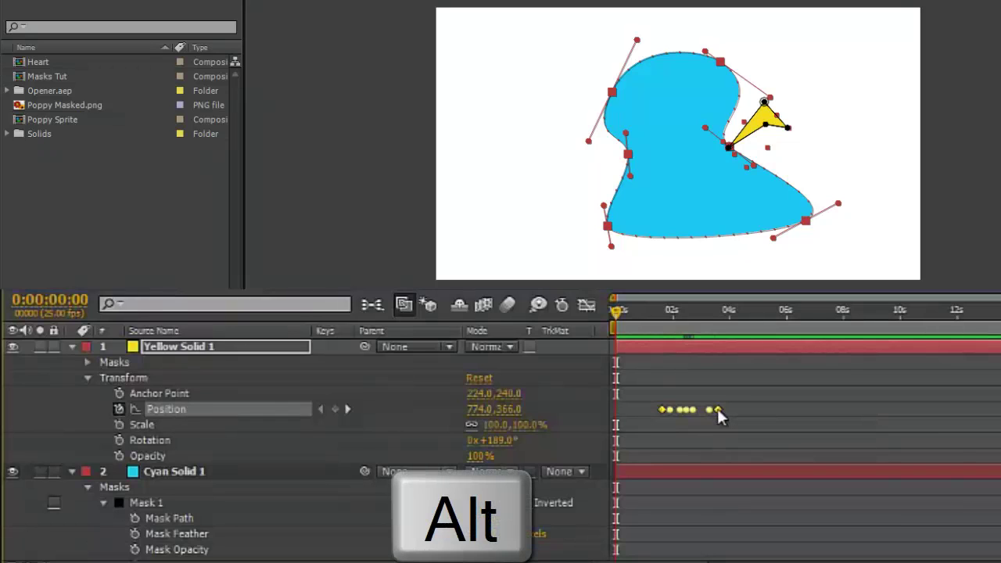
left_click_drag(717, 409, 858, 412)
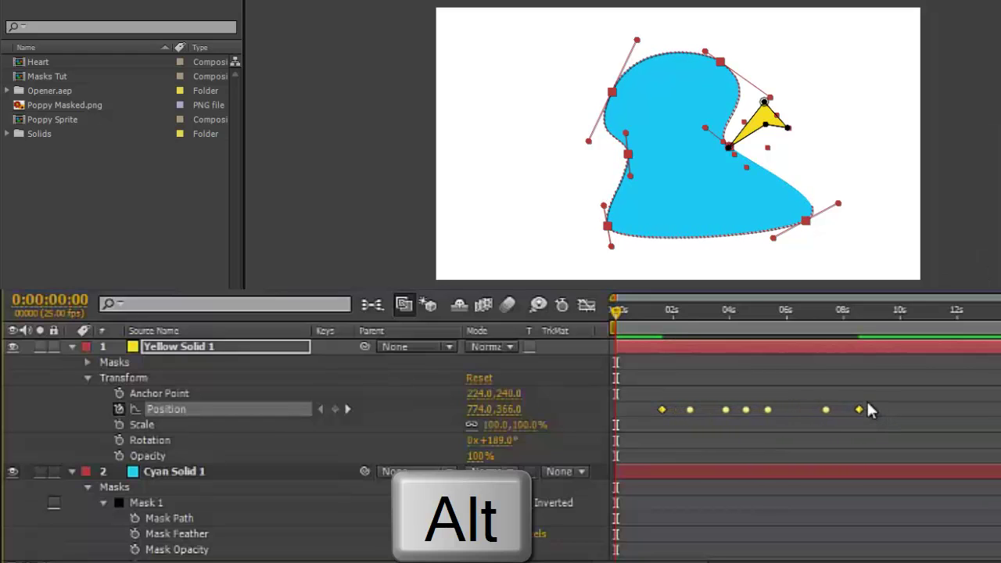
mouse_move(663, 416)
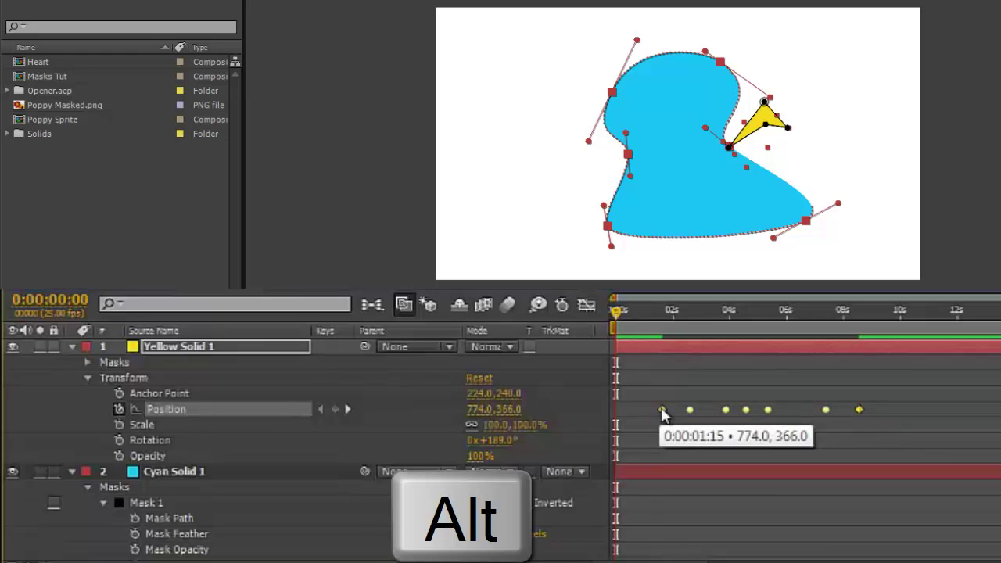
left_click_drag(663, 415, 702, 416)
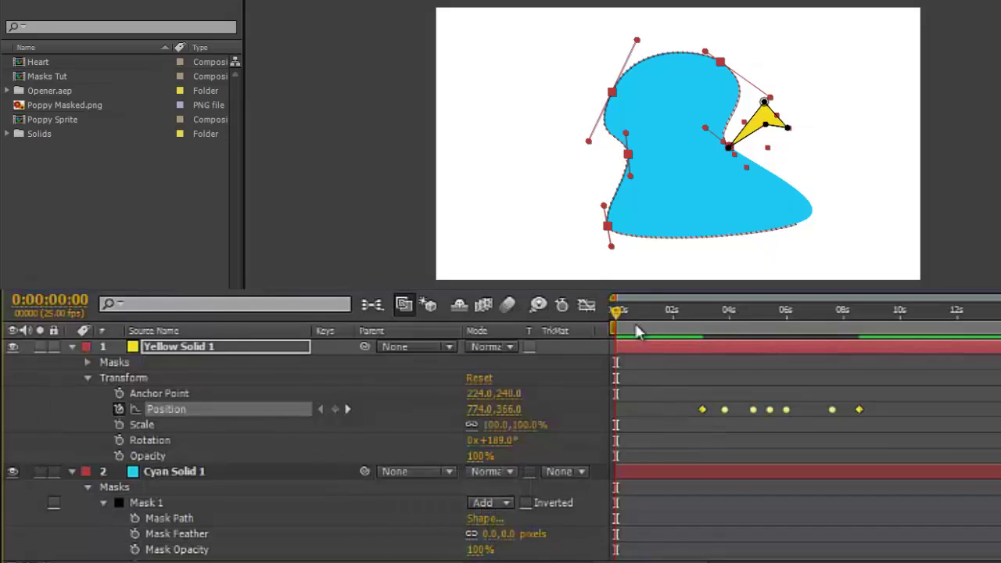
left_click_drag(619, 313, 869, 341)
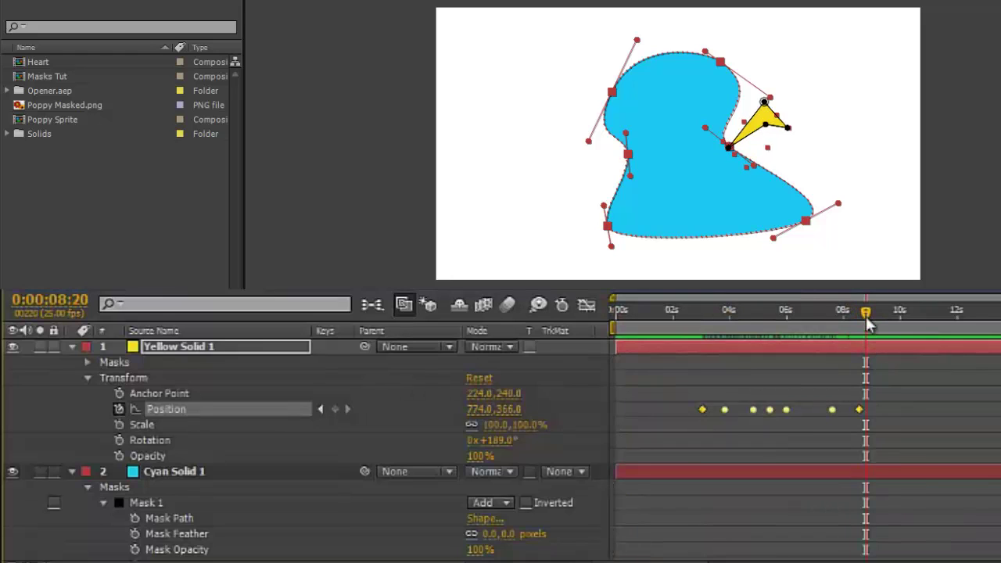
Collapse the Yellow and Cyan Solid layers and solo Shape Layer 1
left_click(72, 346)
left_click(76, 368)
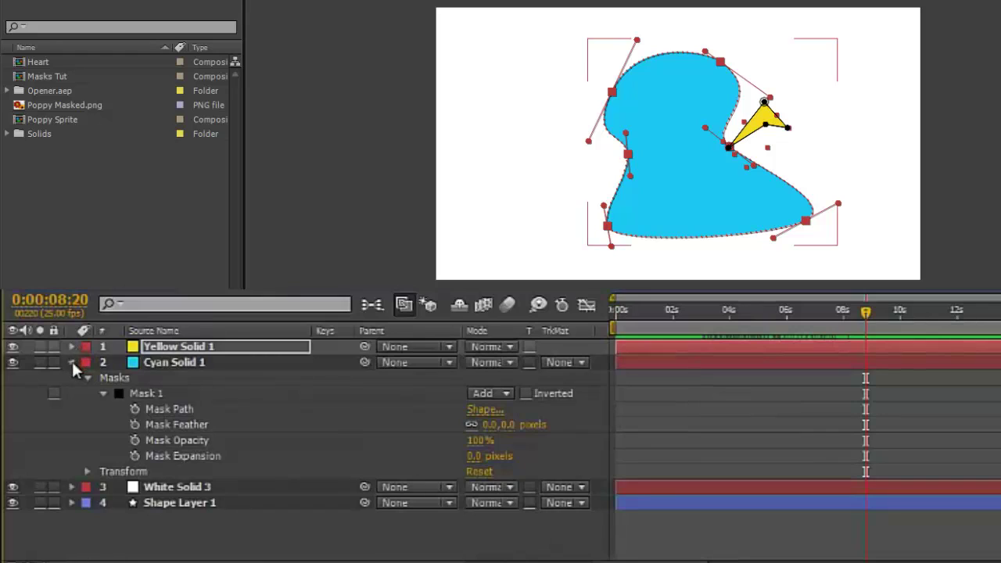
left_click(71, 360)
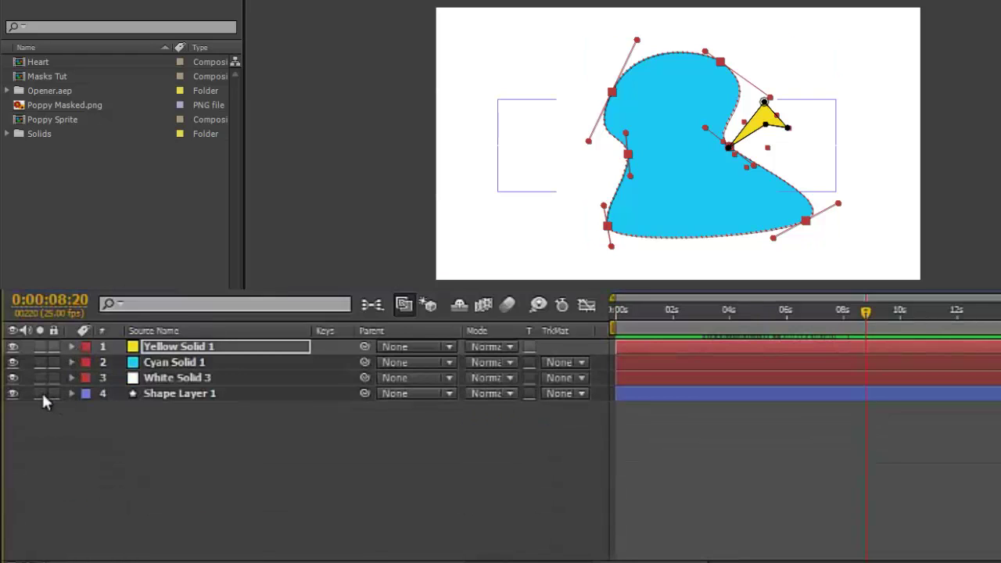
left_click(40, 394)
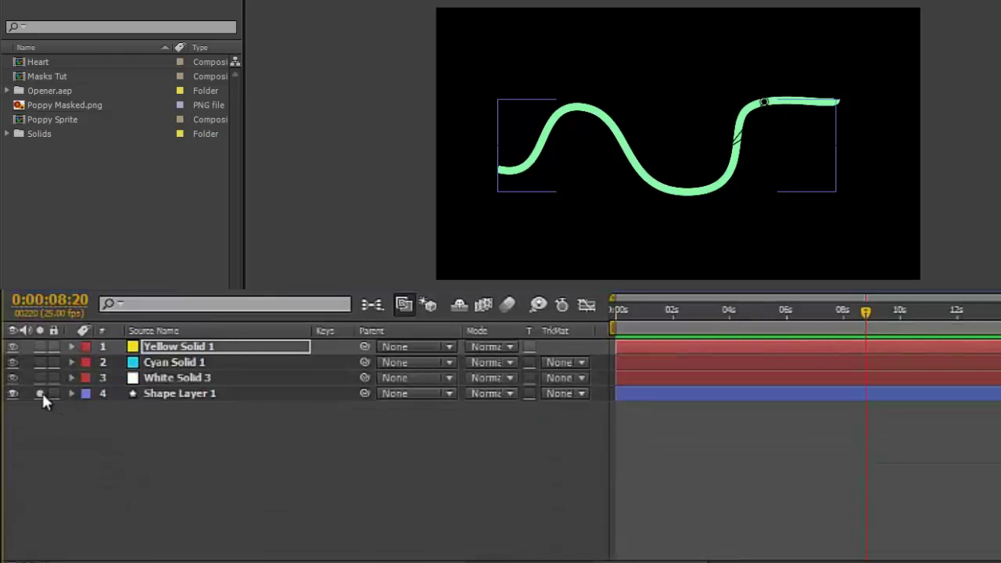
Expand Shape Layer 1's Contents > Shape 1 > Path 1 and select its Path property
left_click(179, 394)
left_click(71, 394)
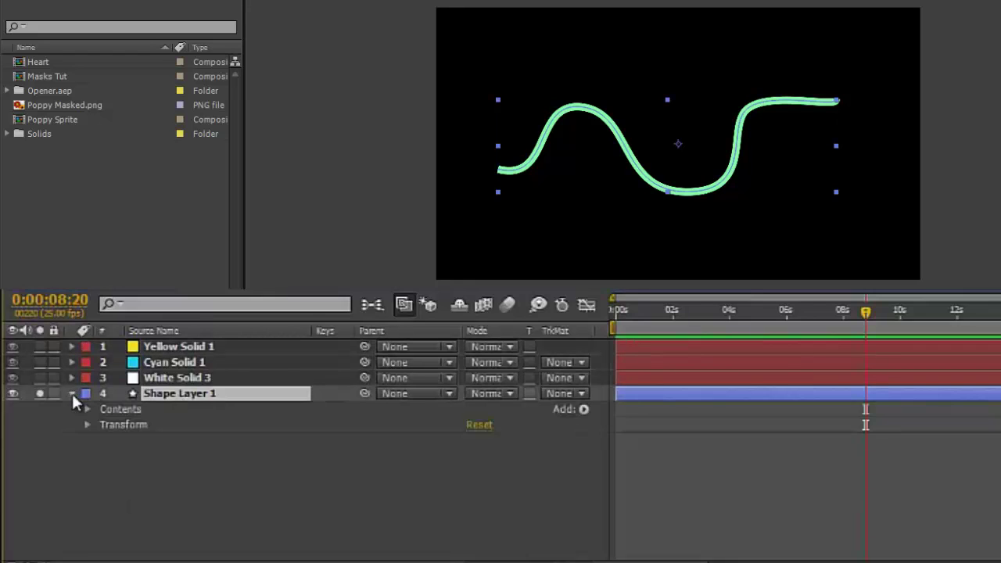
left_click(87, 410)
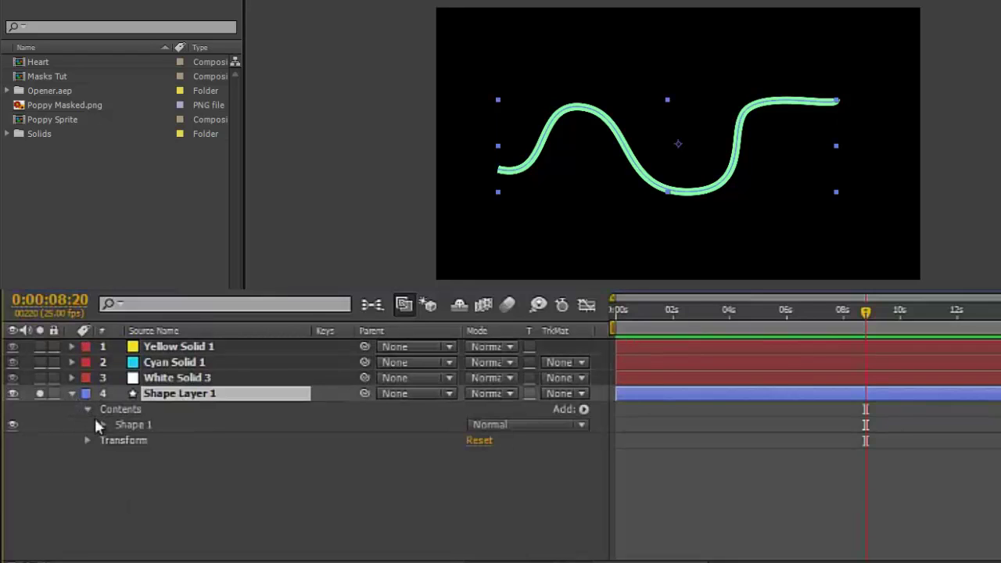
left_click(103, 425)
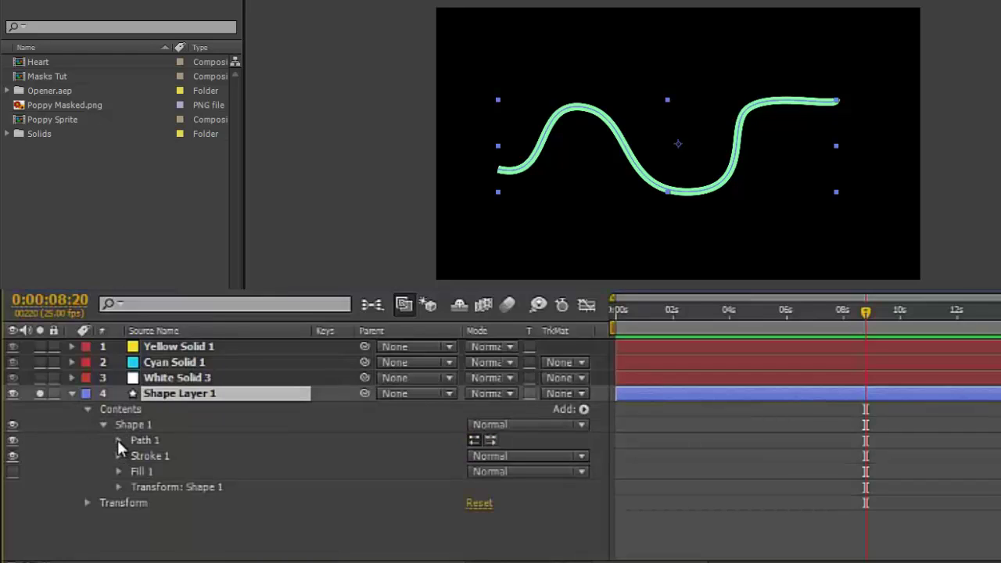
left_click(117, 439)
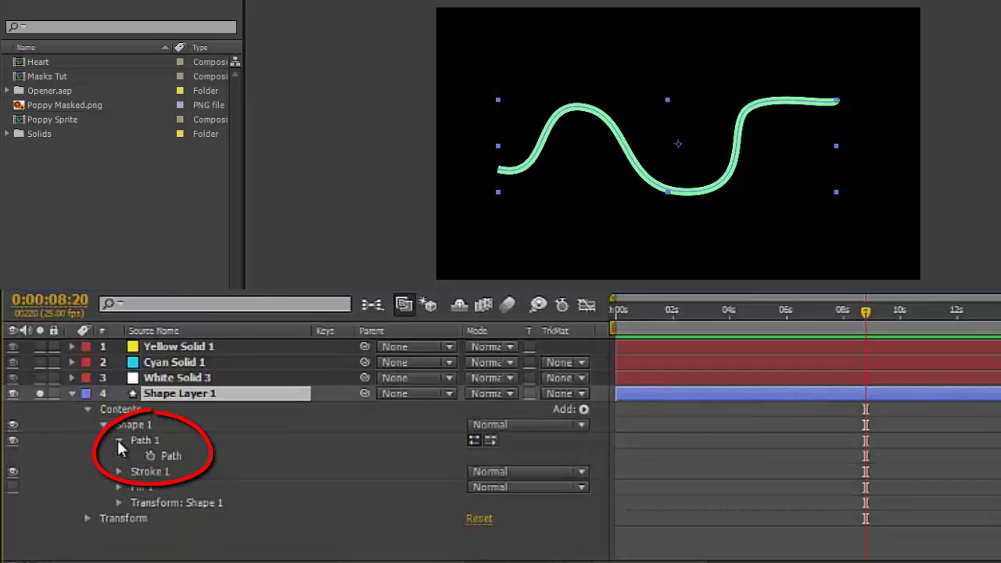
left_click(170, 456)
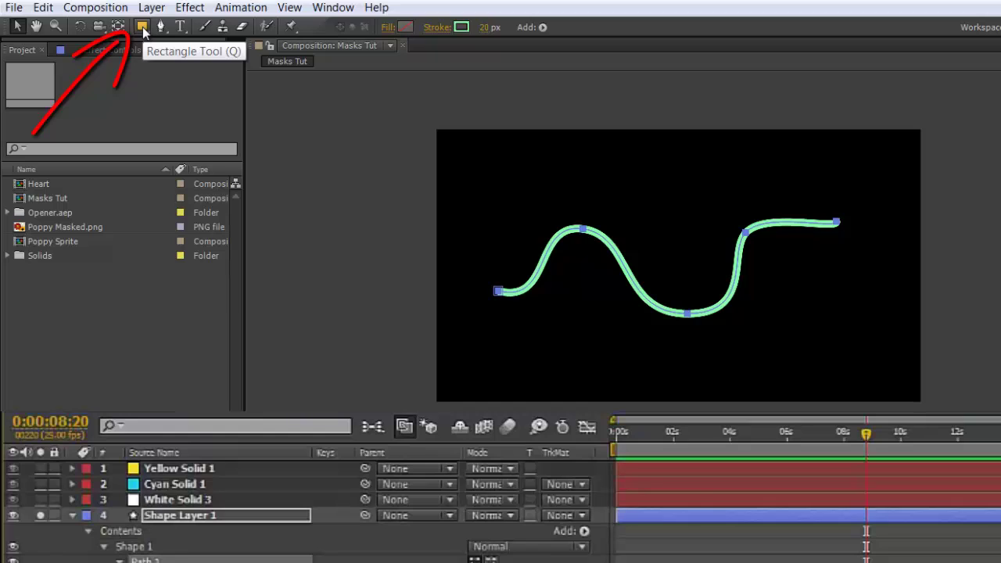
Show the shape tools flyout under the toolbar's Rectangle Tool
left_click(142, 29)
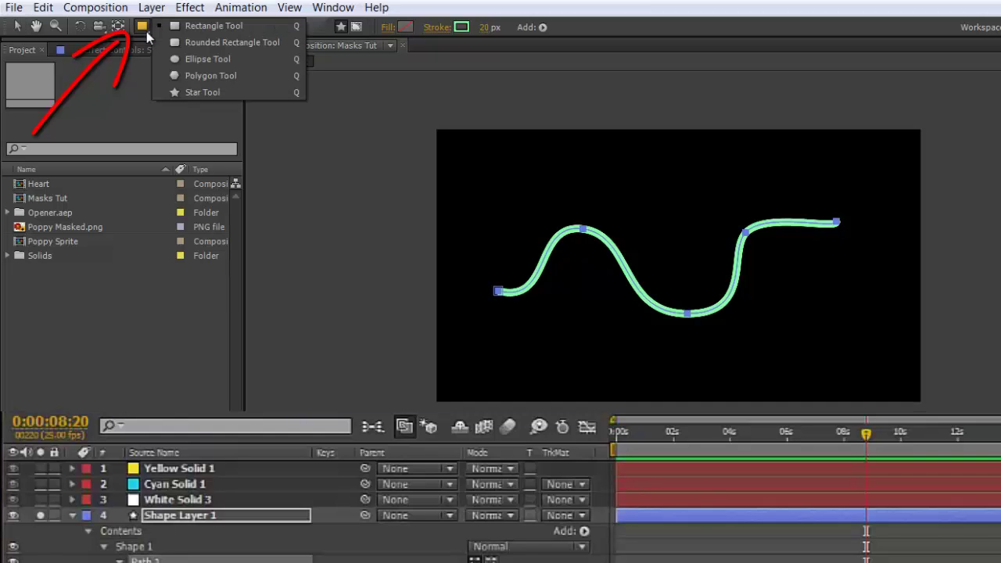